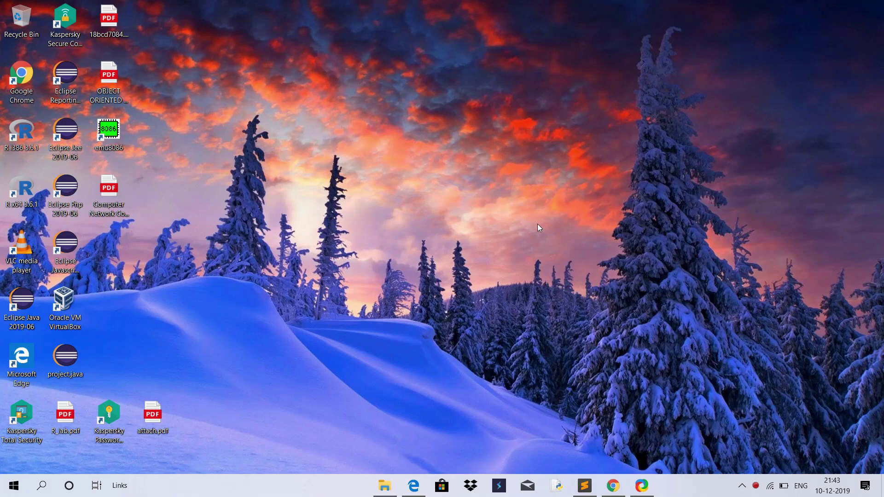
- Open Windows Settings and go through Apps to the Programs and Features window
left_click(42, 486)
type("s")
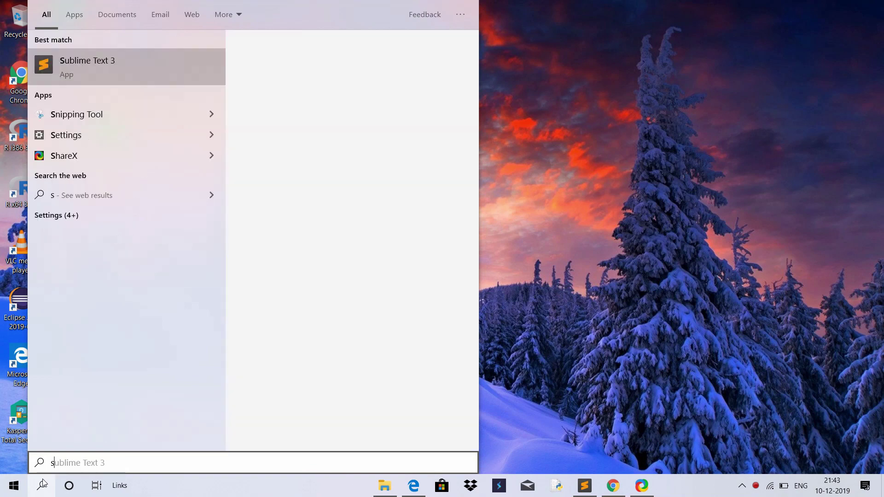
type("e")
key("Return")
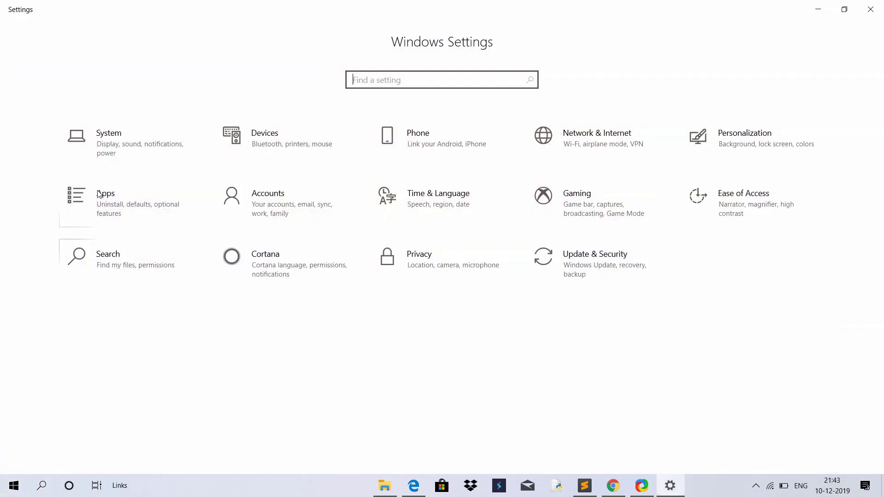
left_click(109, 197)
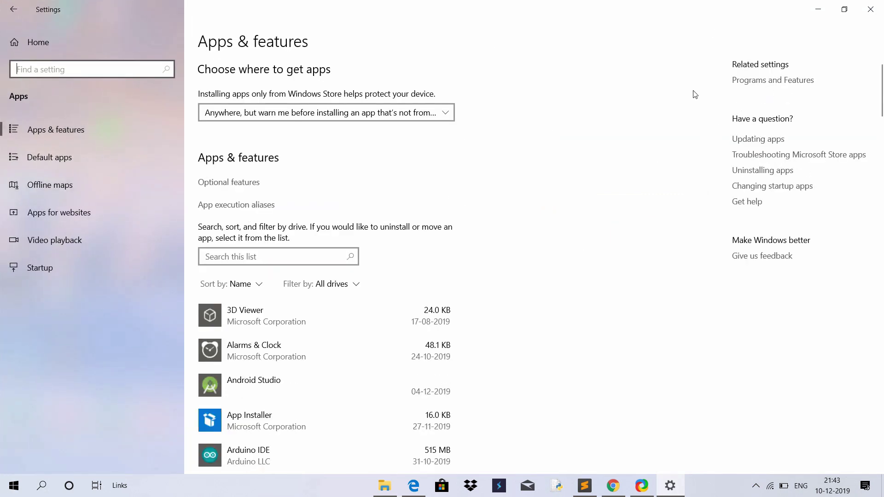
left_click(767, 82)
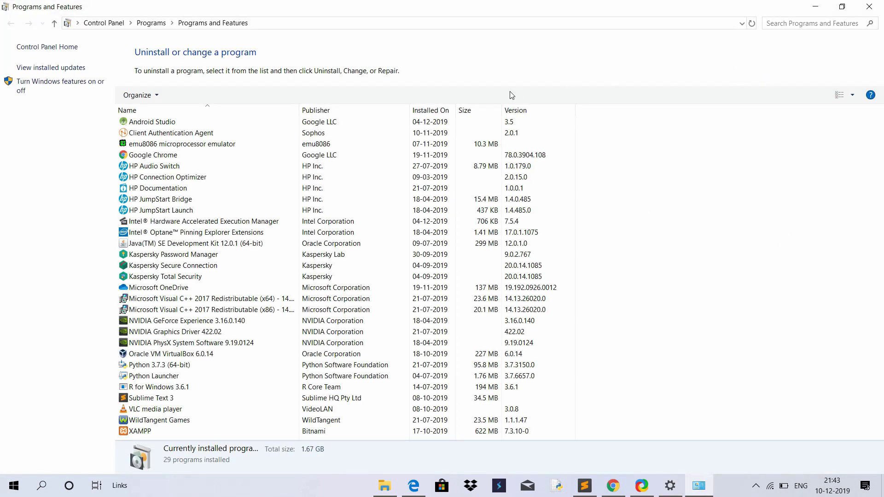
- Turn on the Windows Subsystem for Linux feature in Windows Features and apply the change
left_click(69, 86)
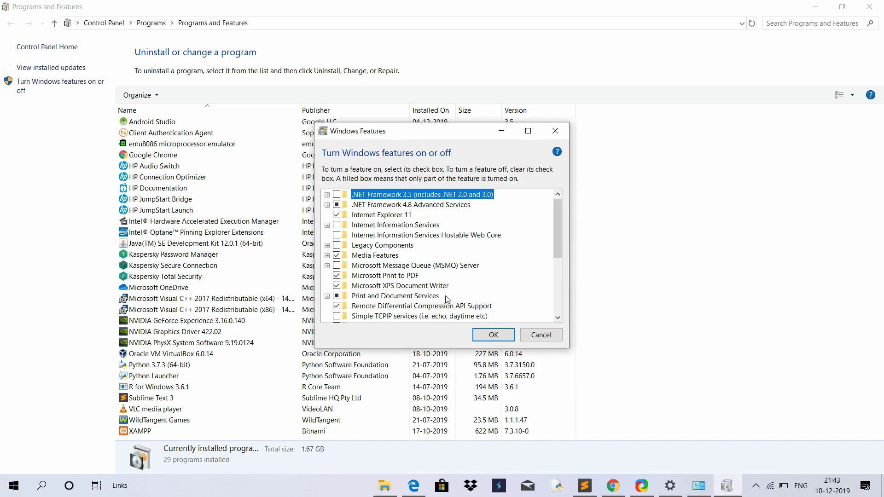
left_click_drag(554, 250, 554, 309)
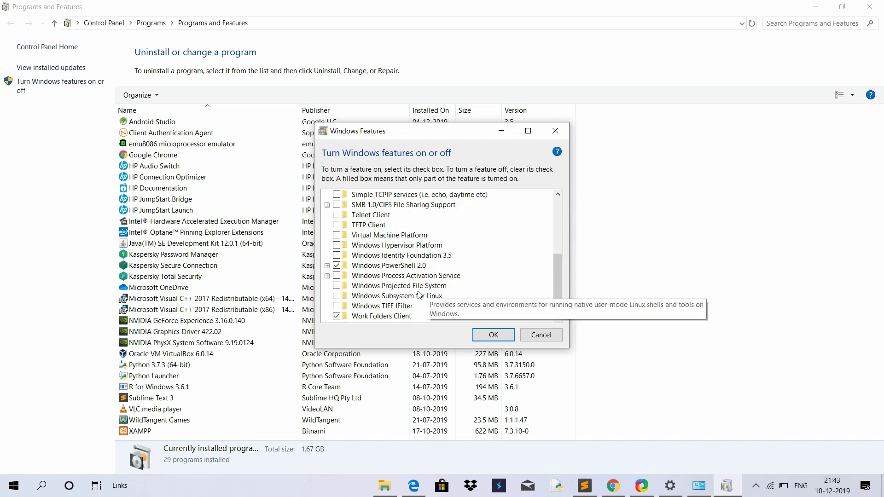
left_click(337, 297)
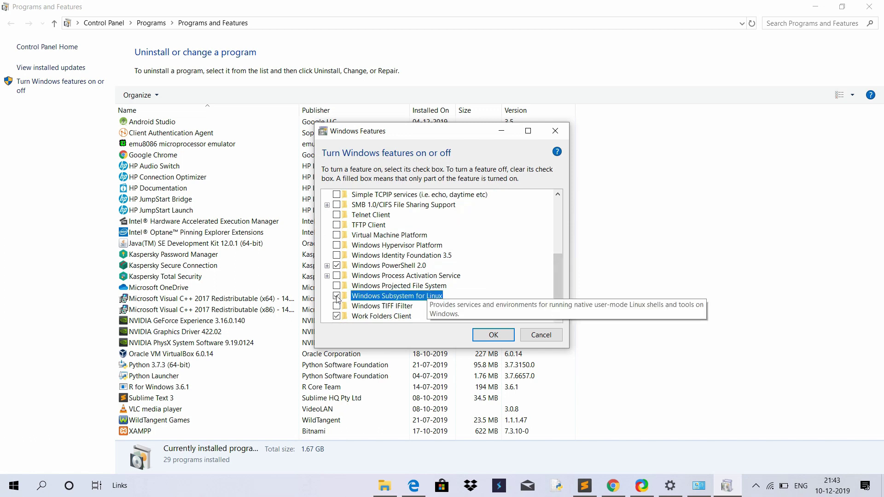
left_click(482, 338)
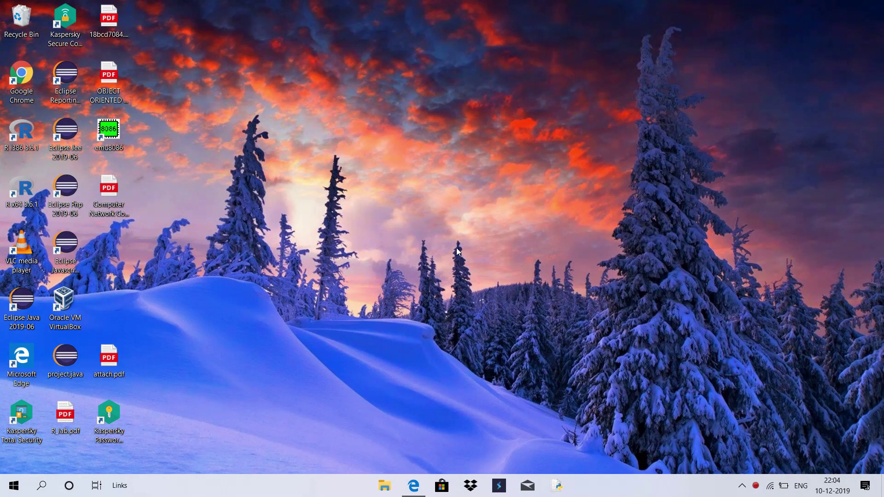
- Find the Ubuntu app in the Microsoft Store by searching for "ubuntu" and install it
left_click(442, 485)
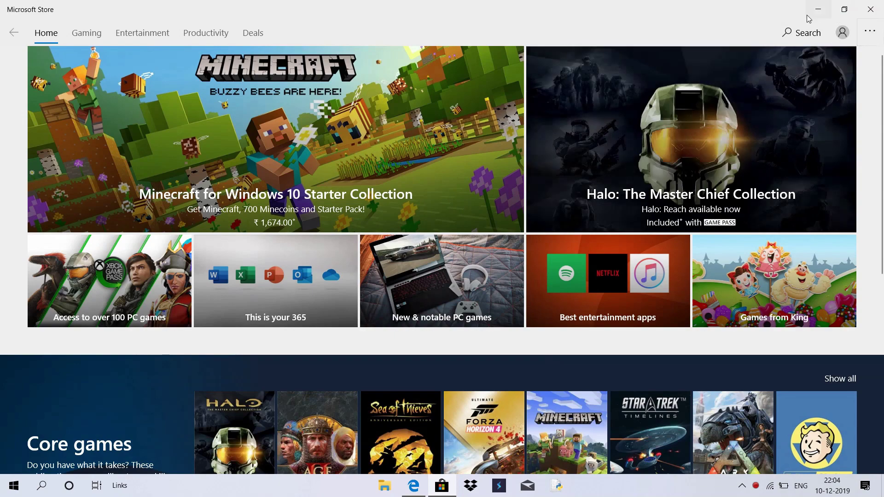
left_click(802, 36)
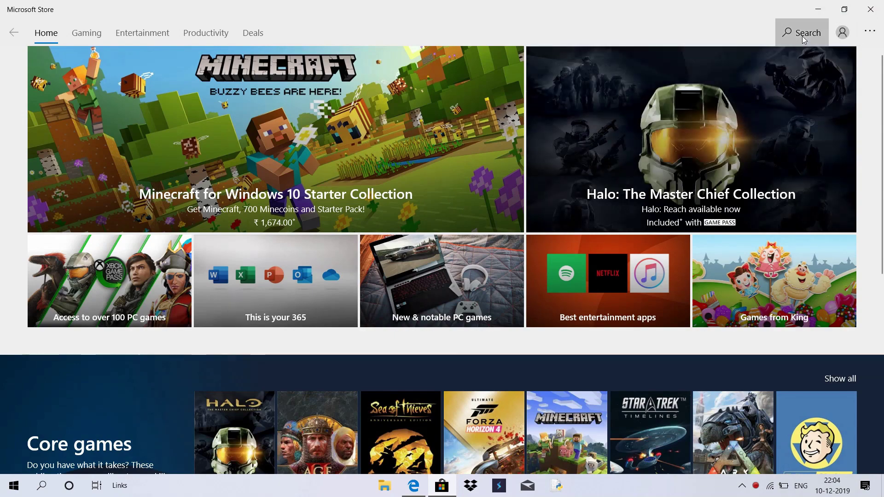
type("ubuntu")
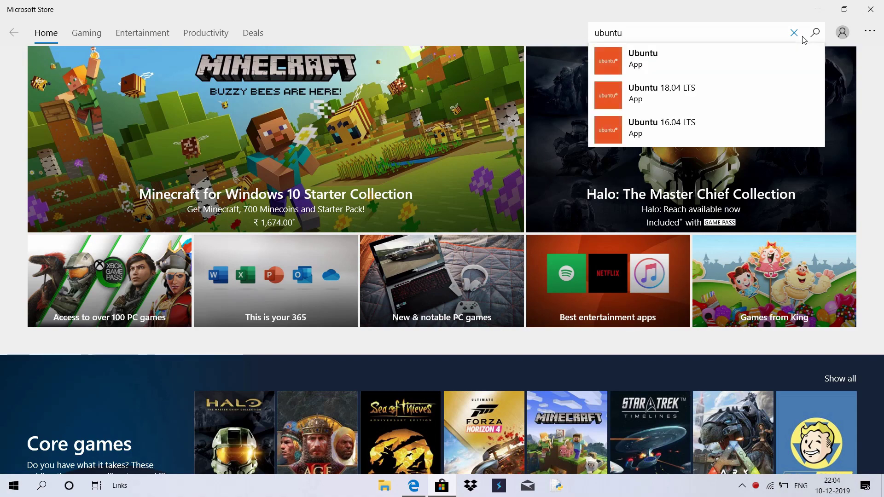
key("Return")
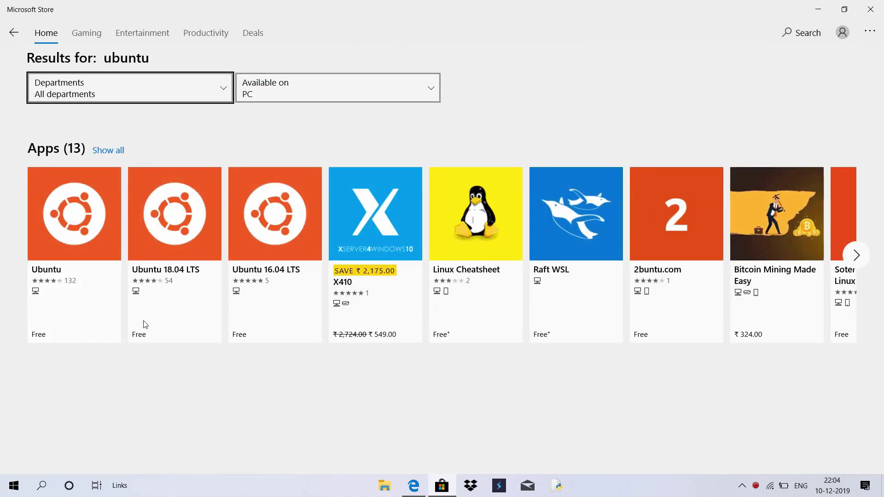
left_click(105, 277)
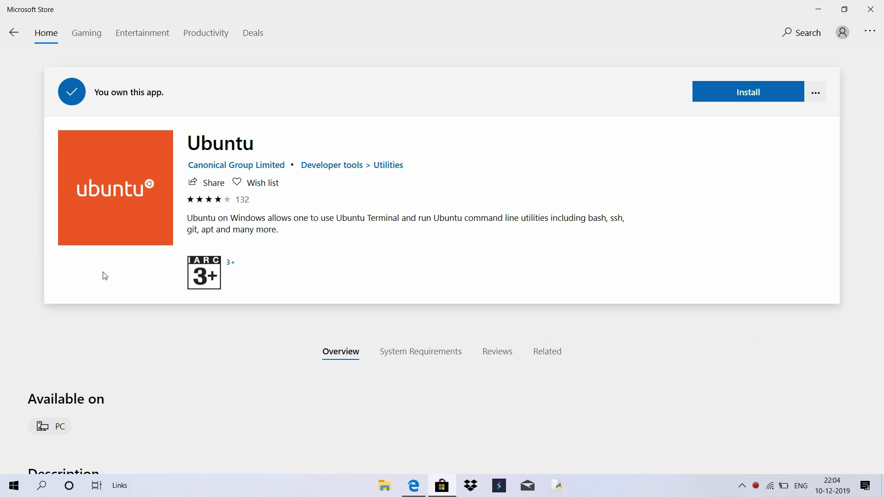
left_click(756, 90)
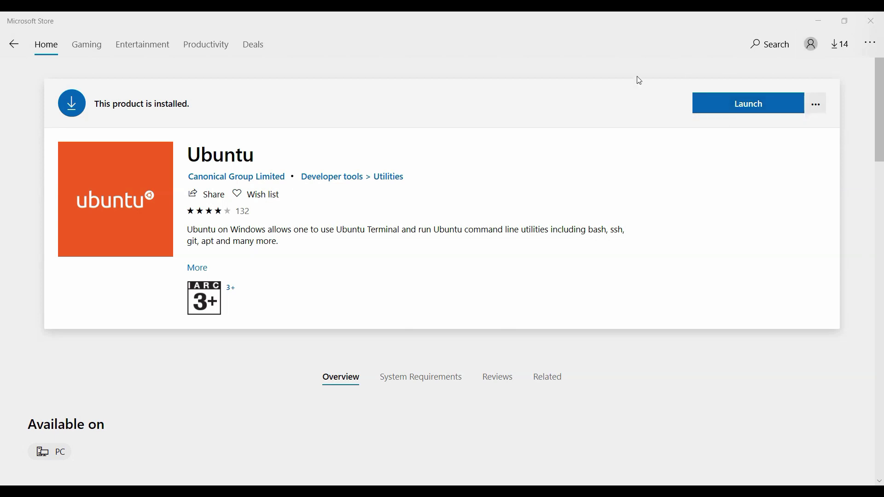
- Launch Ubuntu and create the default UNIX account with the username "user", entering and confirming its password
left_click(703, 112)
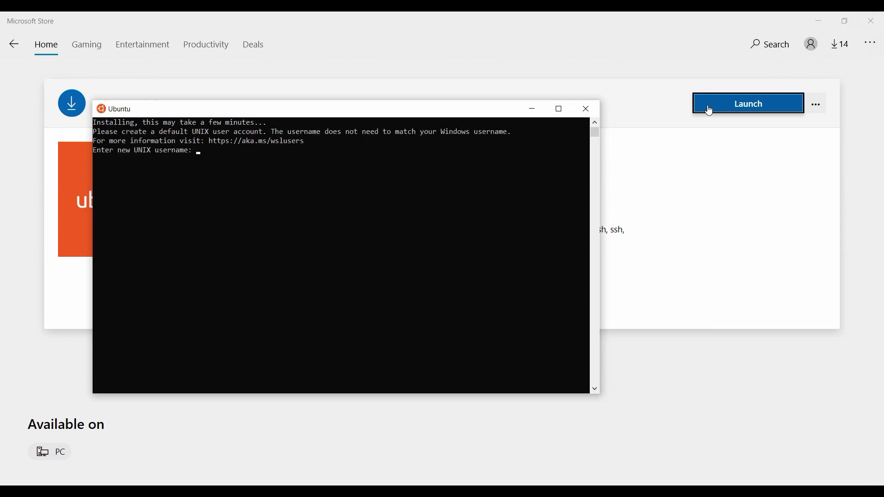
type("user")
key("Return")
key("Return")
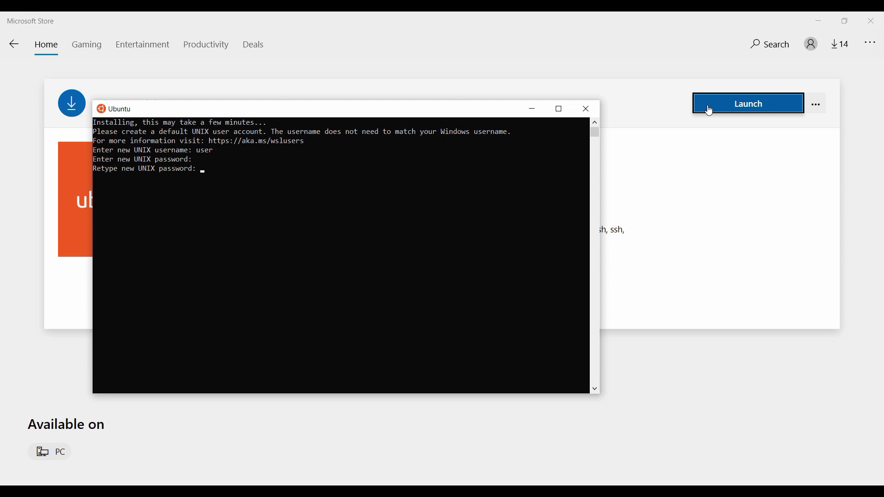
key("Return")
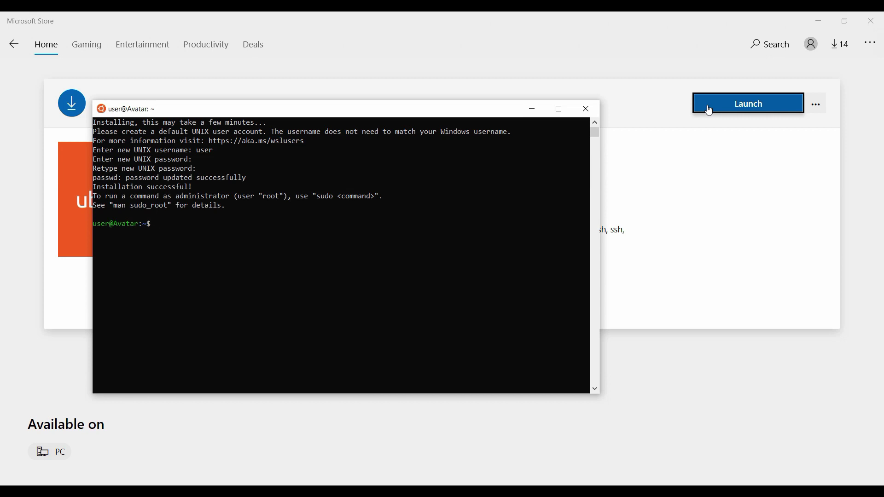
- Run ifconfig in the Ubuntu terminal and highlight the inet address of eth1
type("ifconfig")
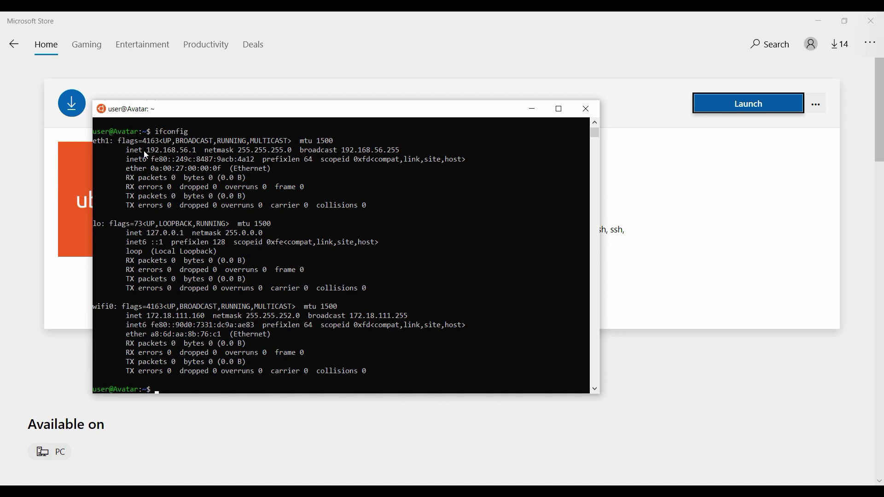
left_click_drag(147, 152, 197, 157)
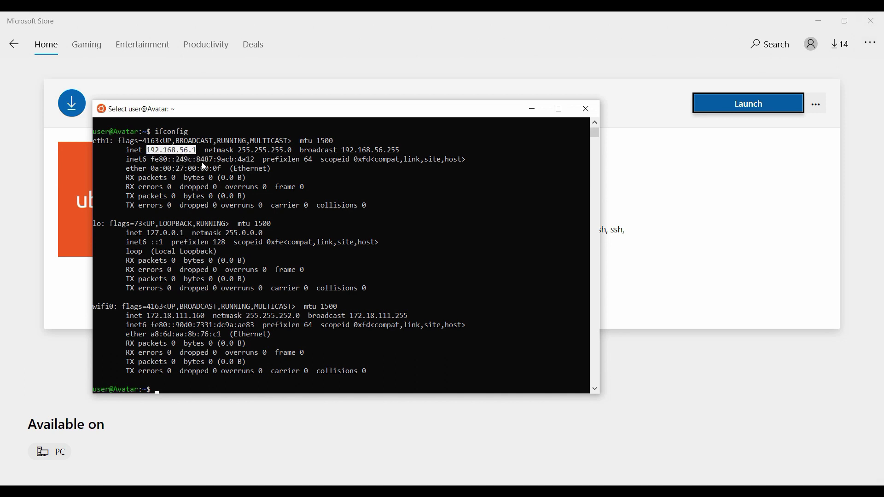
left_click(202, 162)
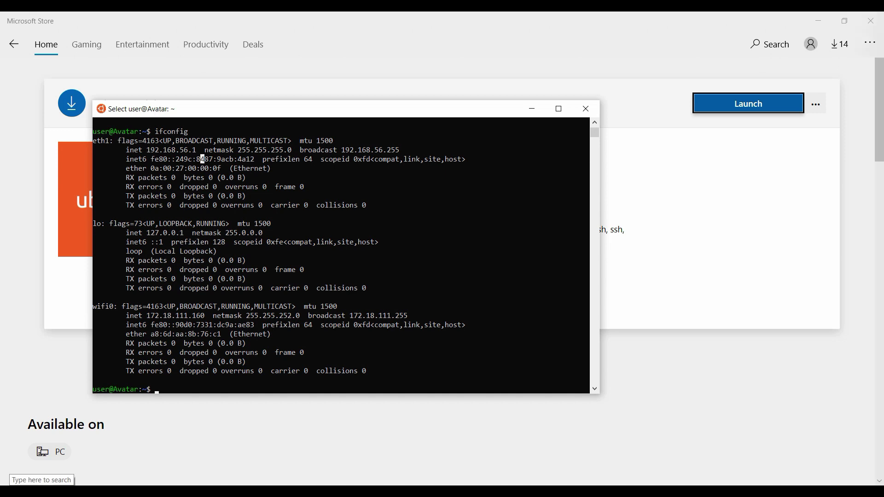
- Open a Command Prompt, place it clear of the Ubuntu terminal's output, and run ipconfig
left_click(51, 480)
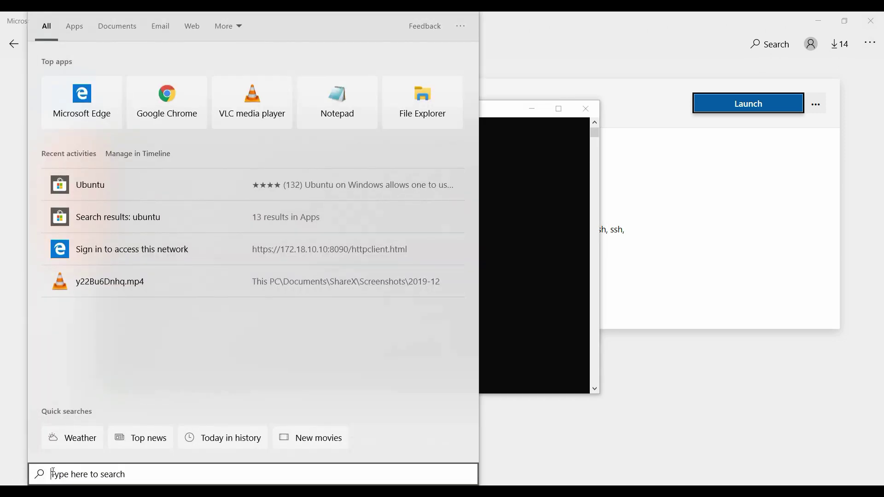
type("cmd")
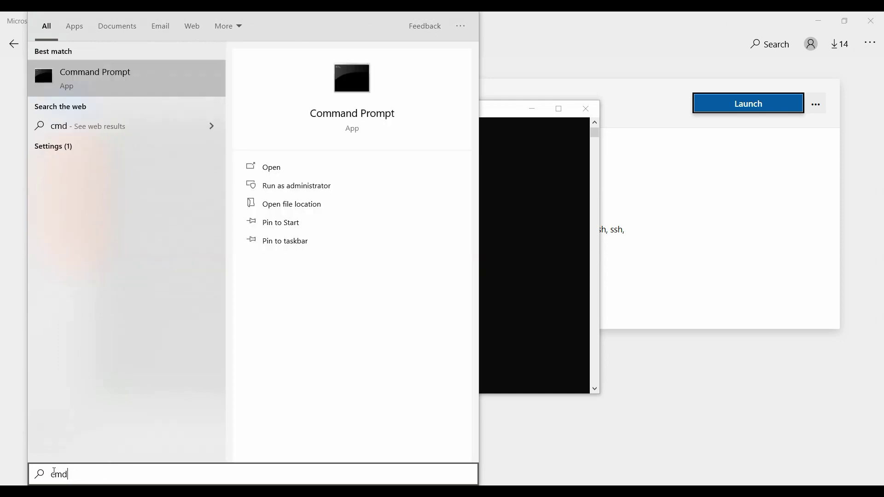
key("Return")
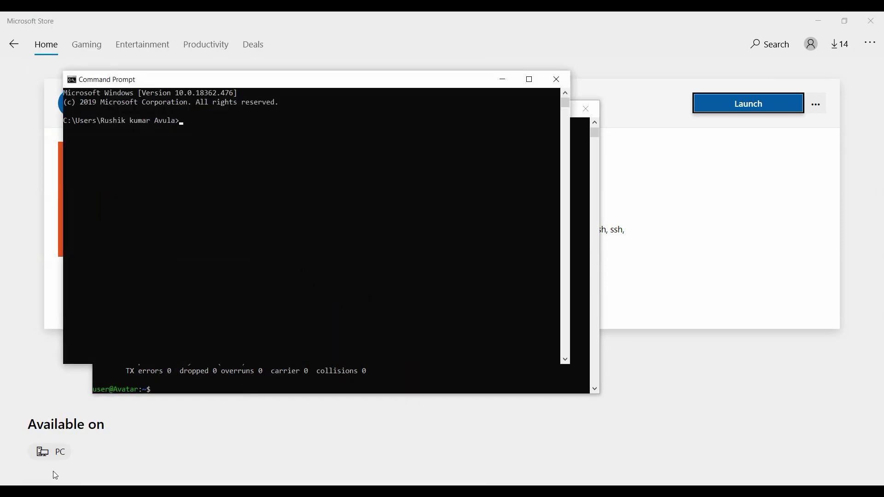
left_click_drag(261, 79, 605, 173)
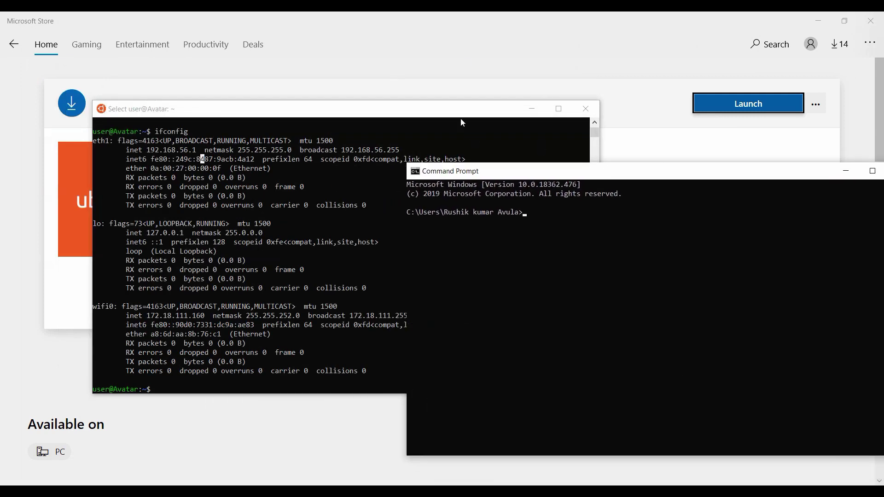
type("ipconfig")
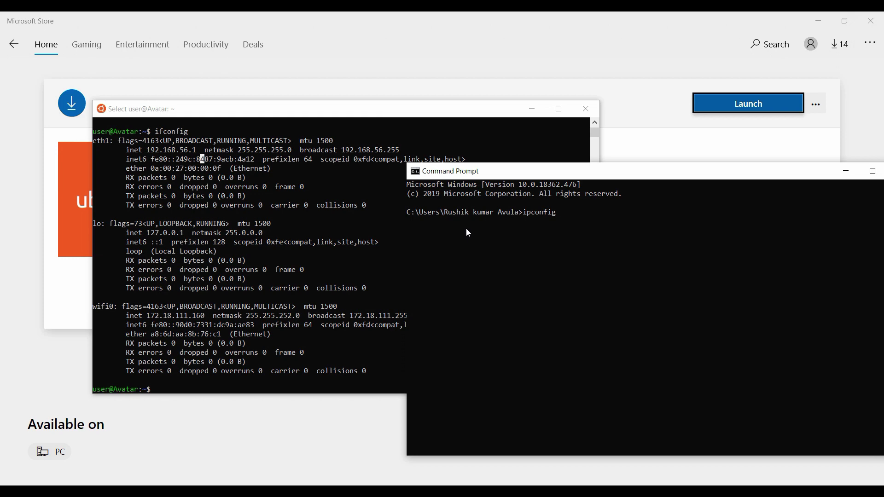
key("Return")
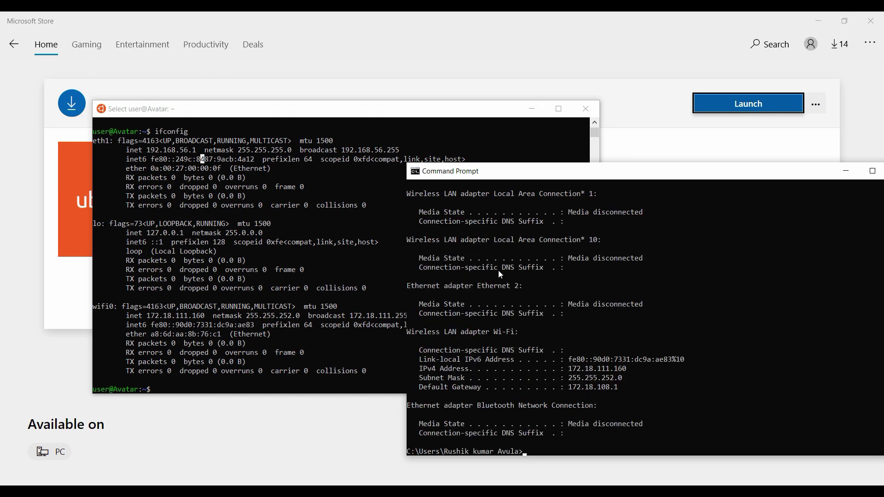
- Compare the VirtualBox Host-Only Network's IPv4 address in Command Prompt with the eth1 inet address in the Ubuntu terminal
scroll(538, 303, "up", 7)
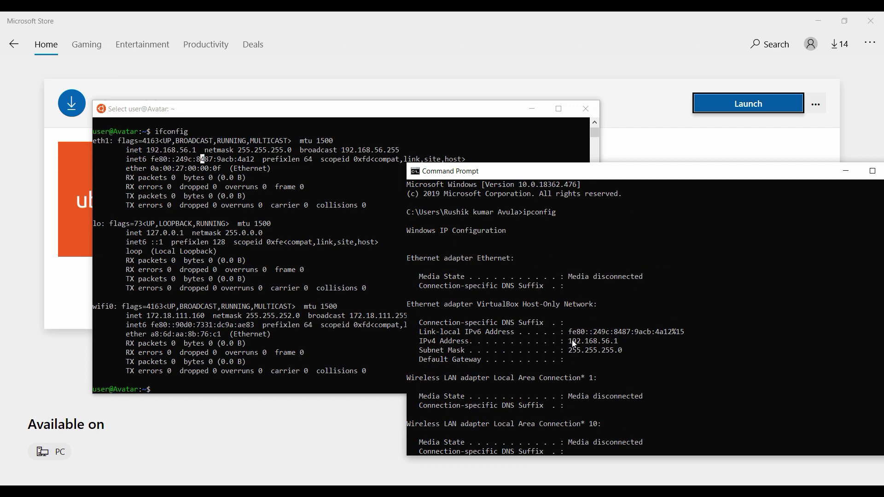
left_click_drag(569, 344, 618, 344)
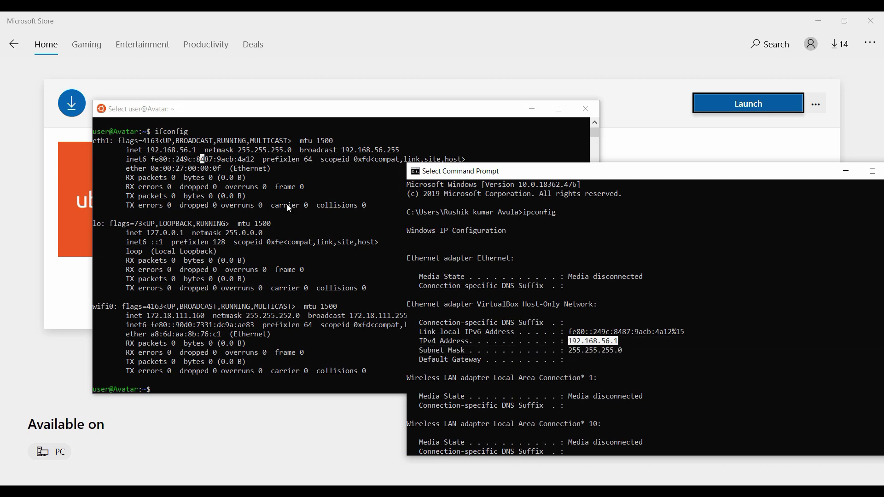
left_click(153, 148)
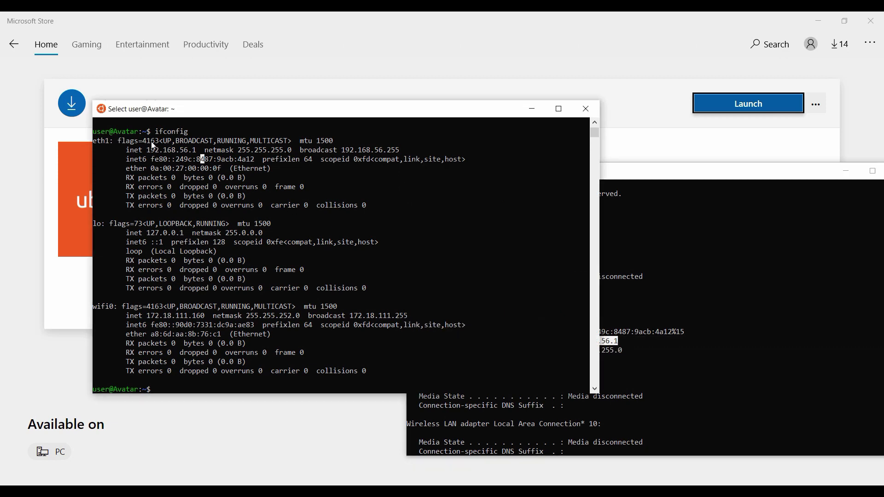
left_click_drag(146, 150, 197, 152)
left_click(212, 186)
left_click(654, 363)
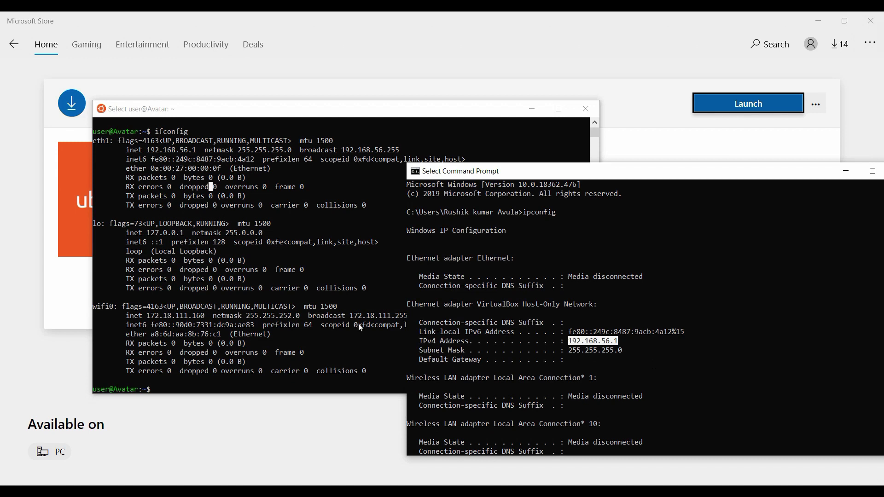
- Run pwd and exit in the Ubuntu terminal, and minimize the Command Prompt window
left_click(211, 382)
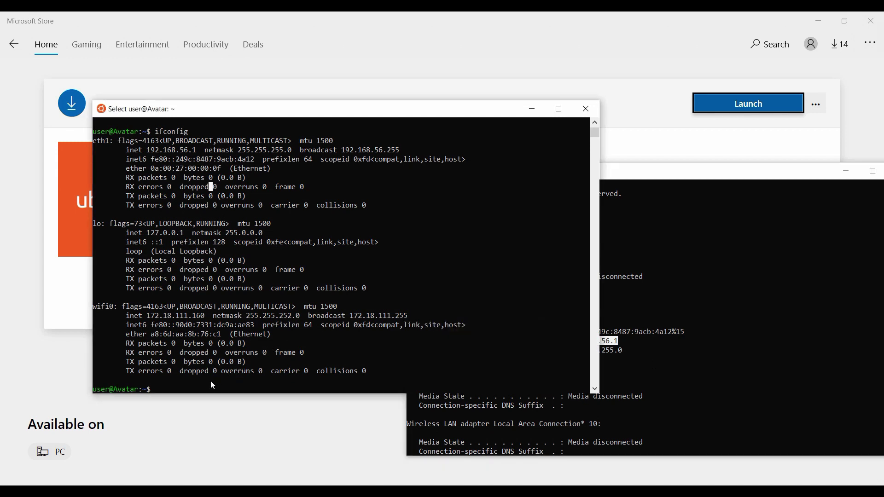
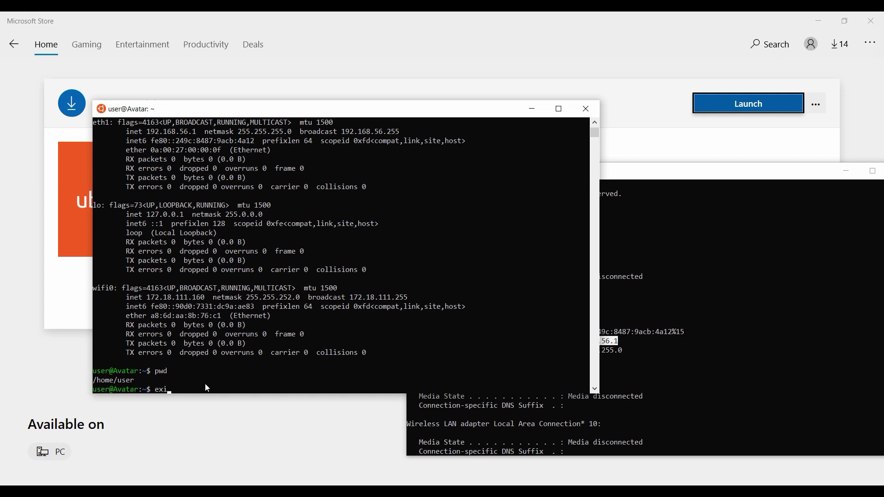
key("Return")
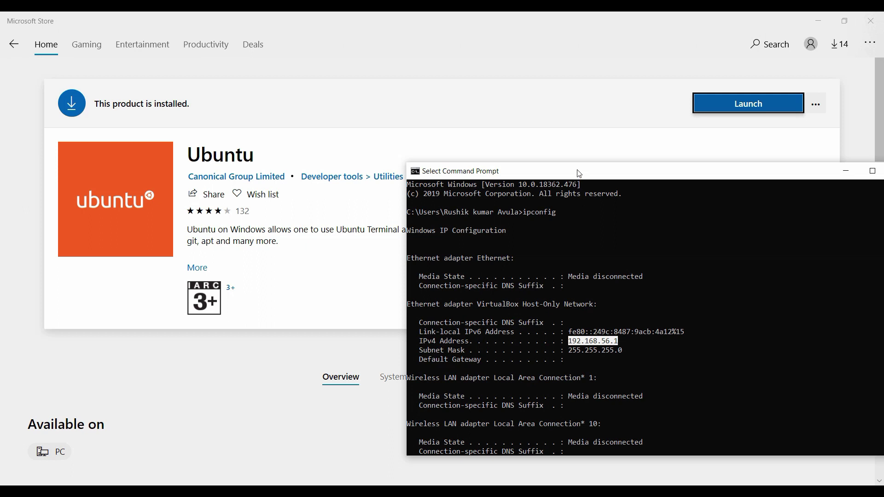
left_click_drag(579, 174, 388, 132)
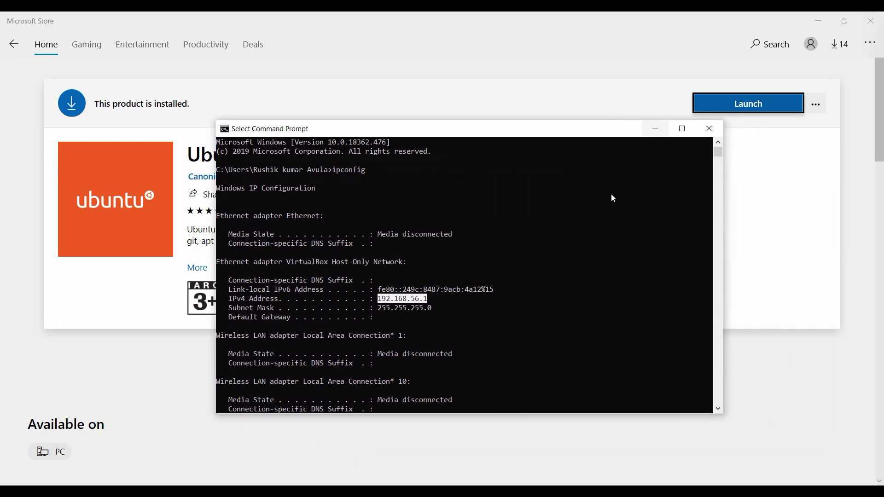
left_click(656, 129)
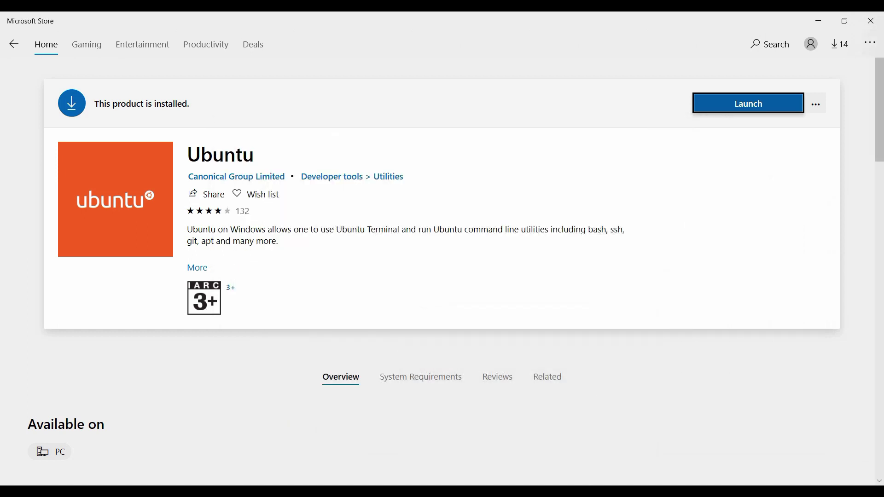
- Open a new Command Prompt and start a bash session in it
key("super+s")
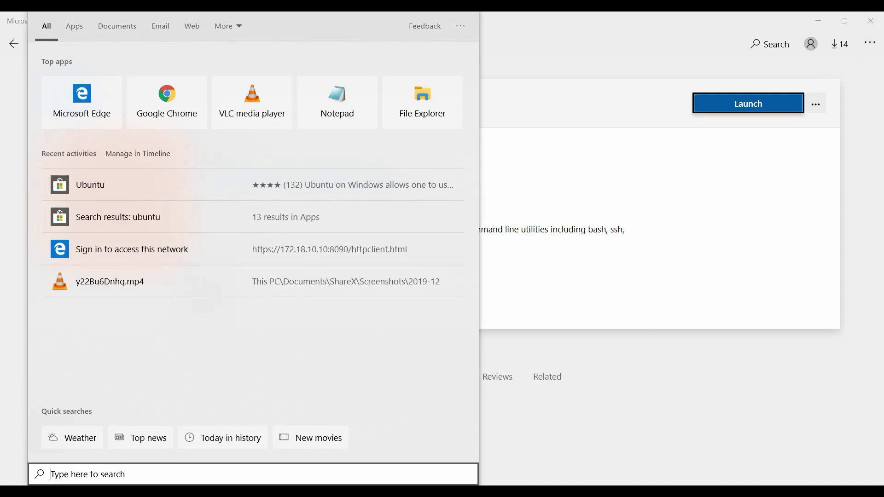
type("cmd")
key("Return")
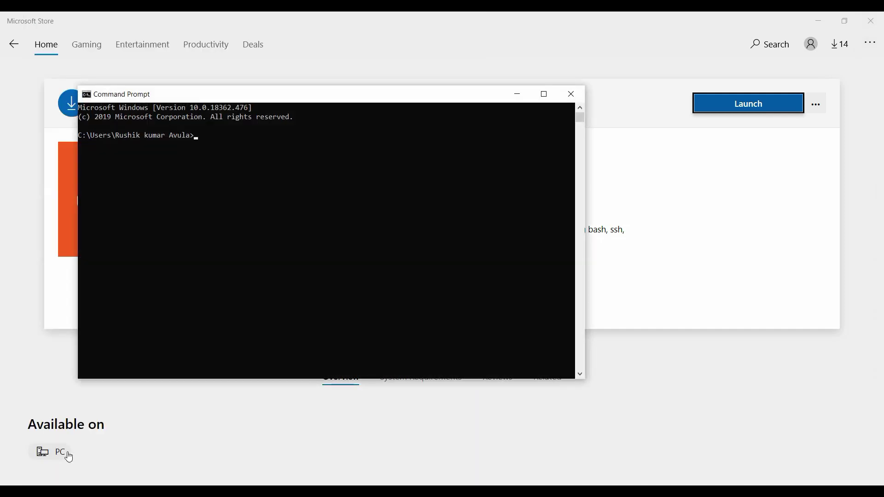
type("bash")
key("Return")
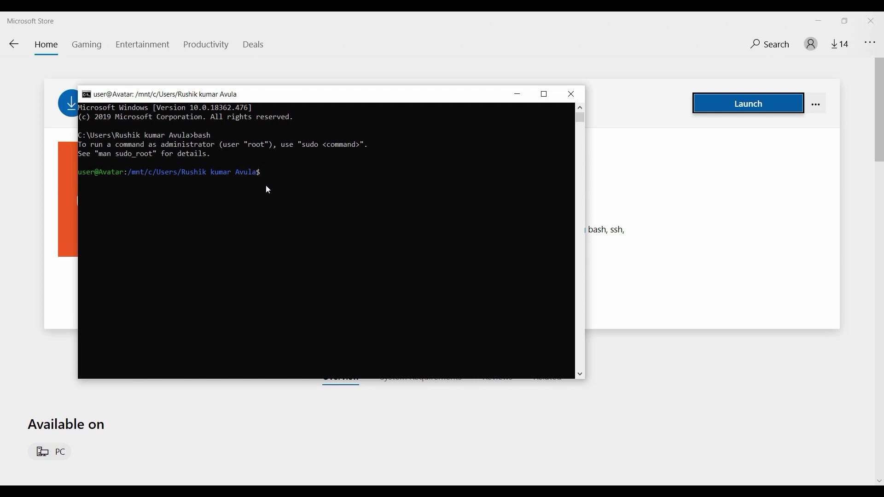
- Run ifconfig in the bash session to list its network interfaces
type("ifco")
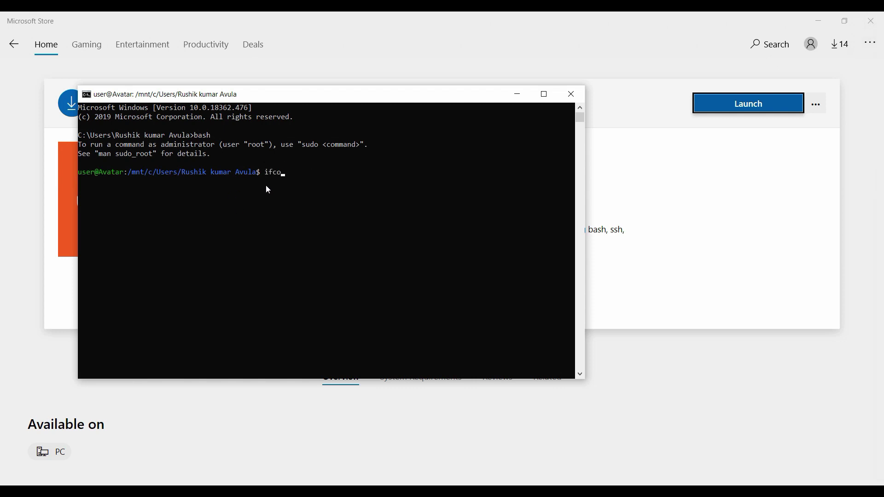
type("nfig")
key("Return")
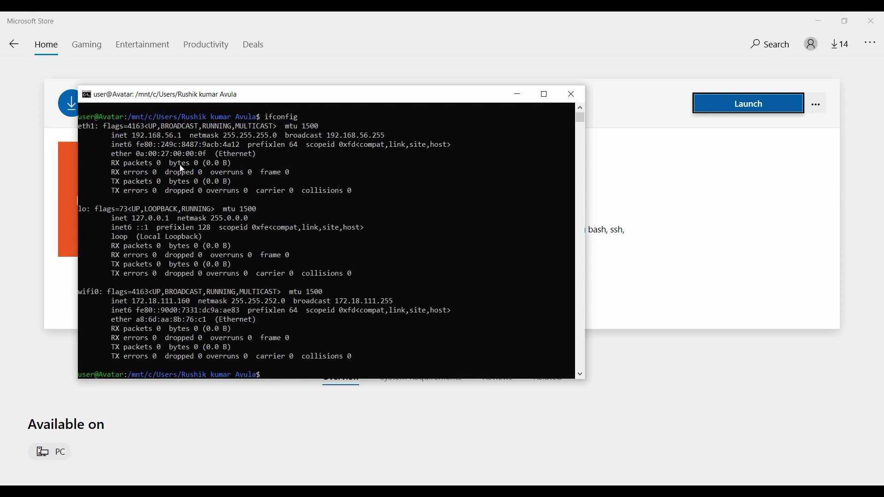
- Bring back the Command Prompt with the ipconfig output and place it beside the ifconfig output to compare the VirtualBox Host-Only and eth1 addresses
mouse_move(586, 492)
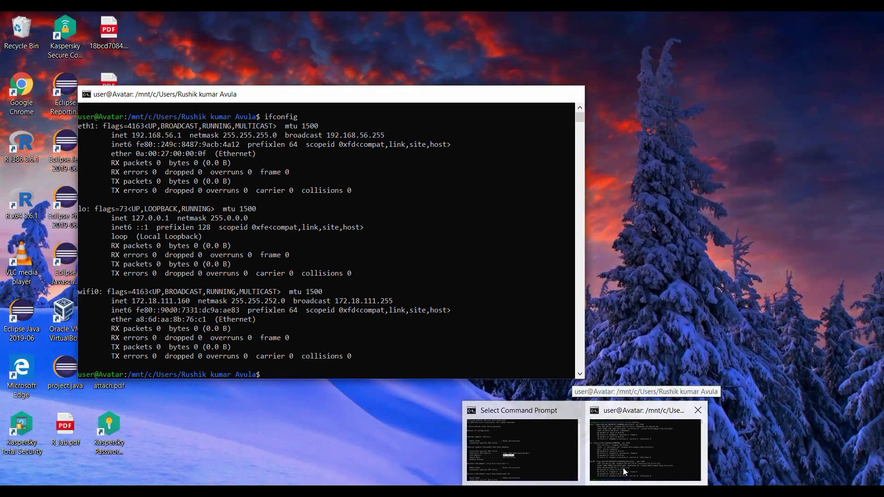
left_click(623, 468)
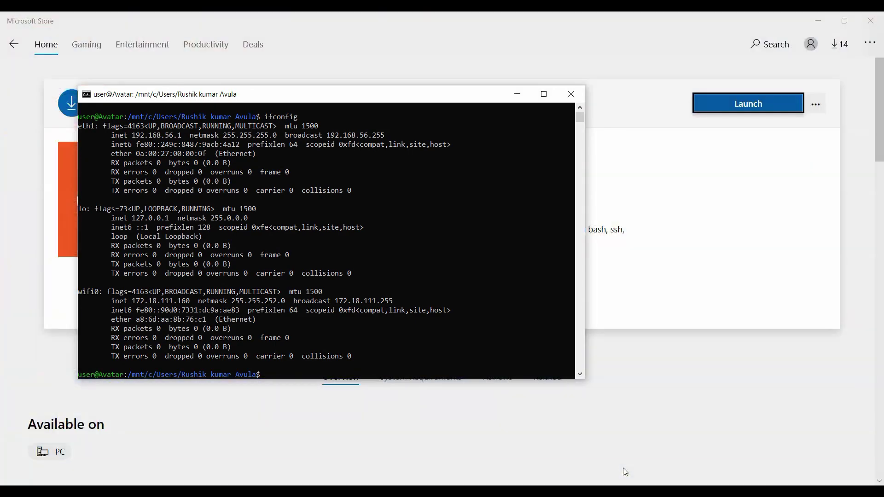
mouse_move(586, 492)
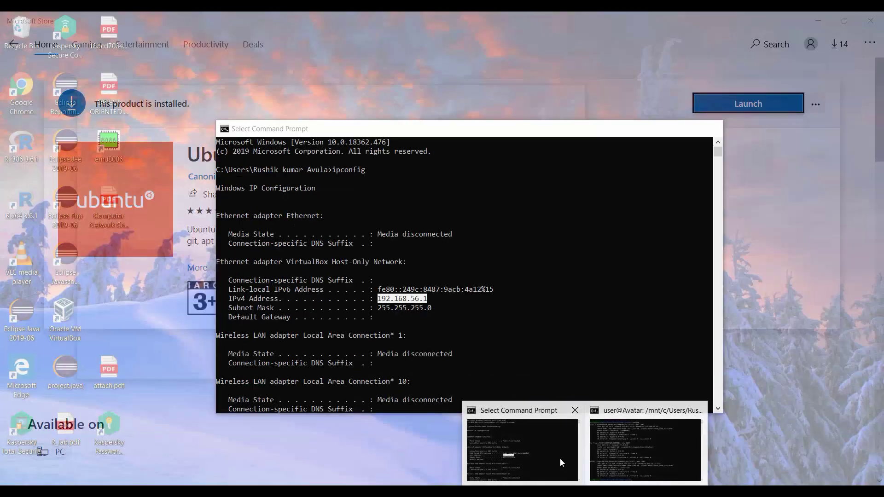
left_click(560, 460)
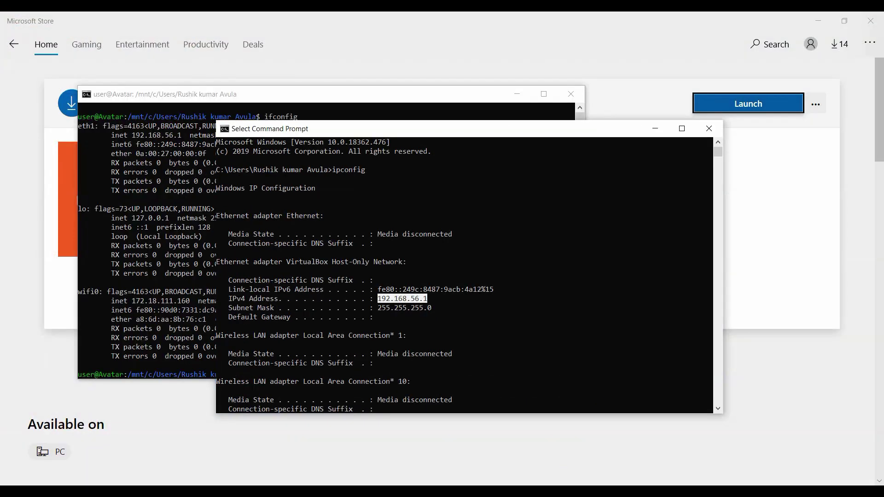
left_click(749, 492)
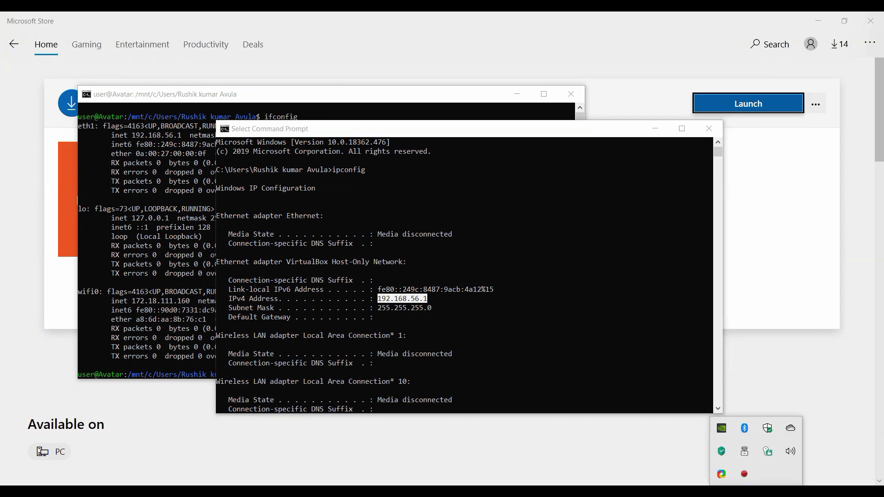
left_click(637, 421)
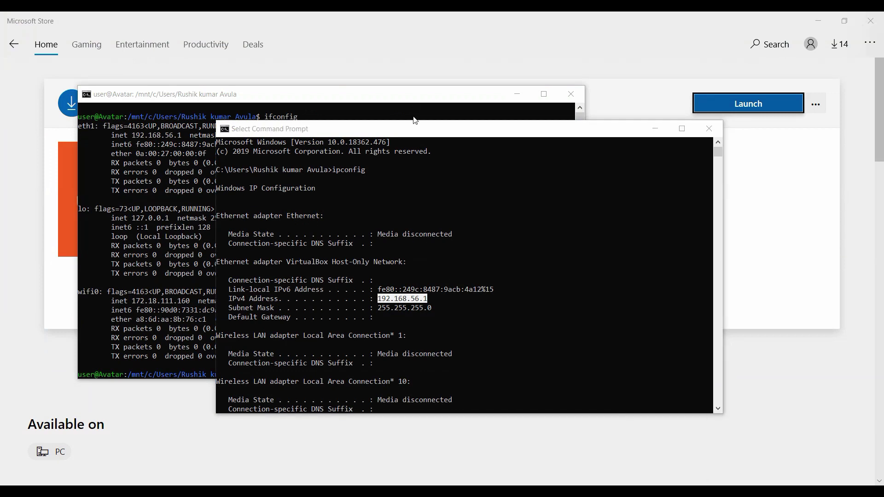
left_click_drag(415, 120, 532, 149)
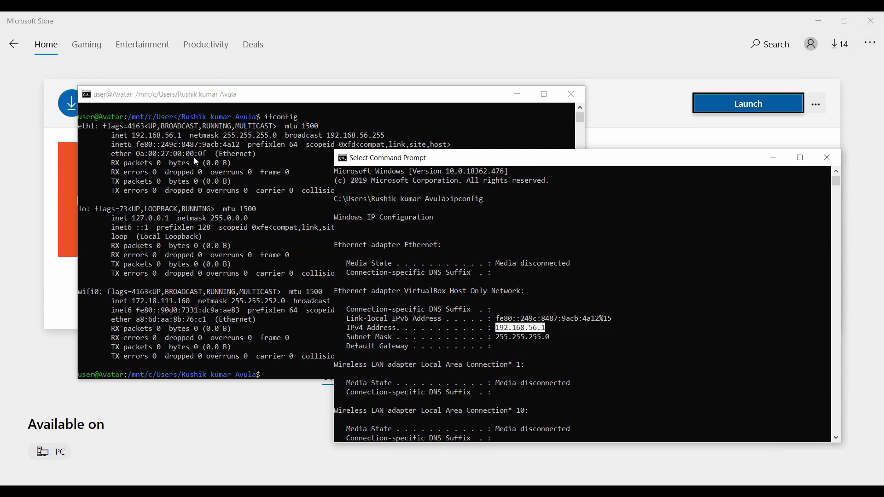
- Return to the bash window and exit the session back to the Windows command line
left_click(270, 376)
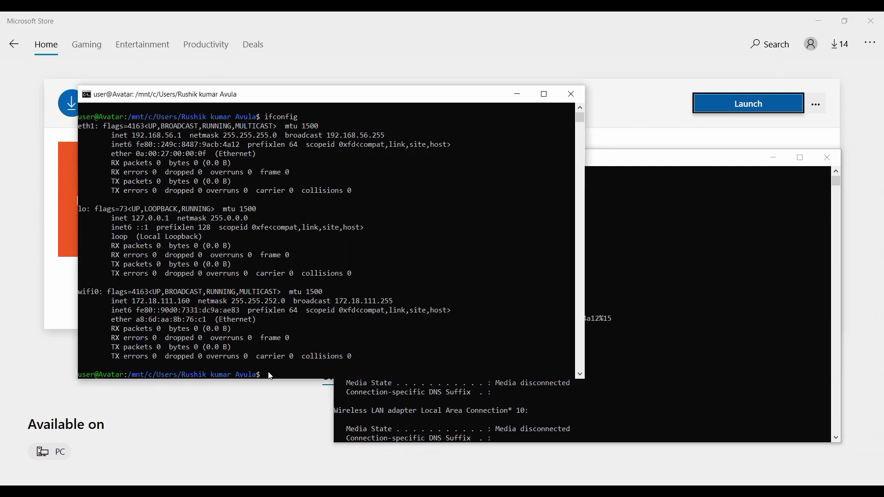
type("exit")
key("Return")
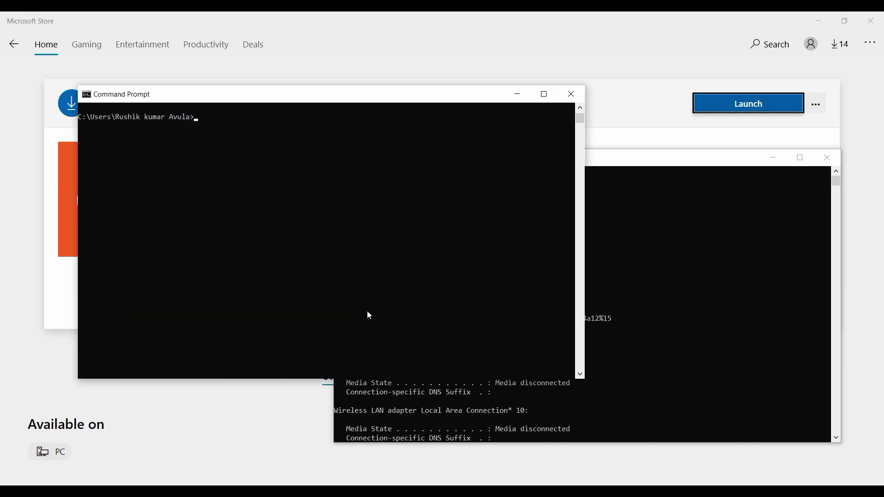